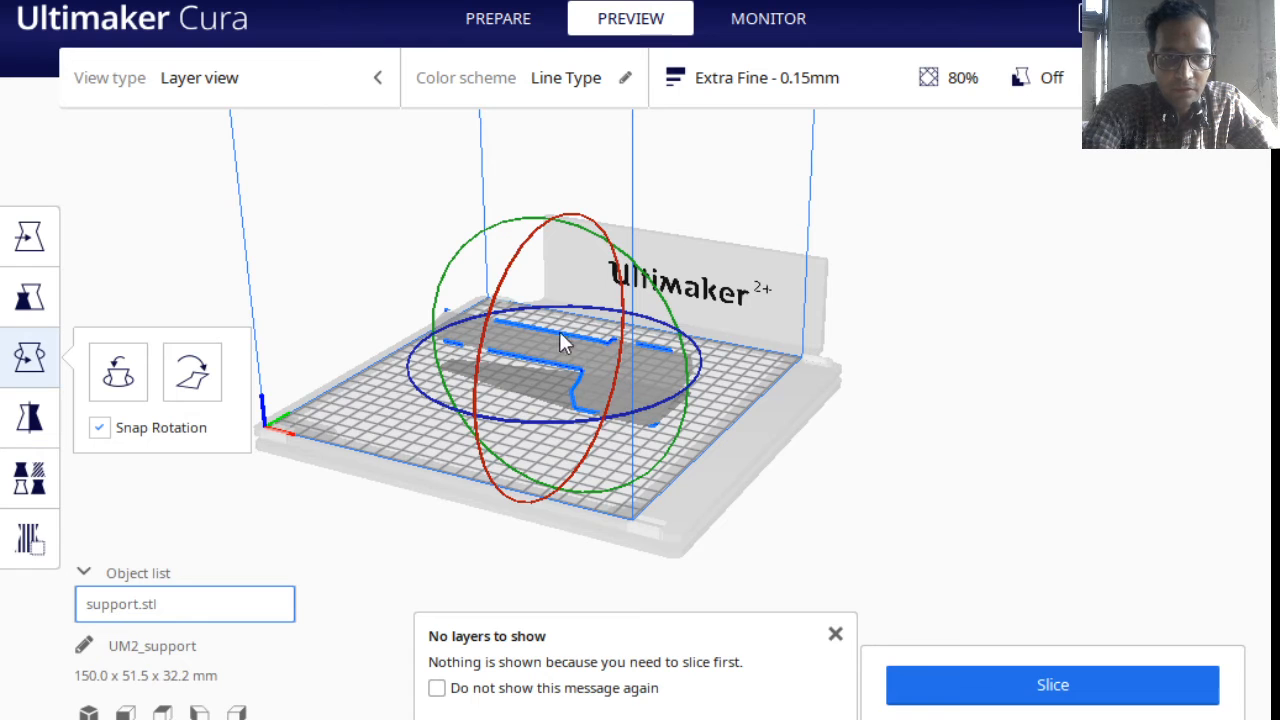
Lay the support.stl model flat on the build plate and slice it with support generation off.
click(200, 380)
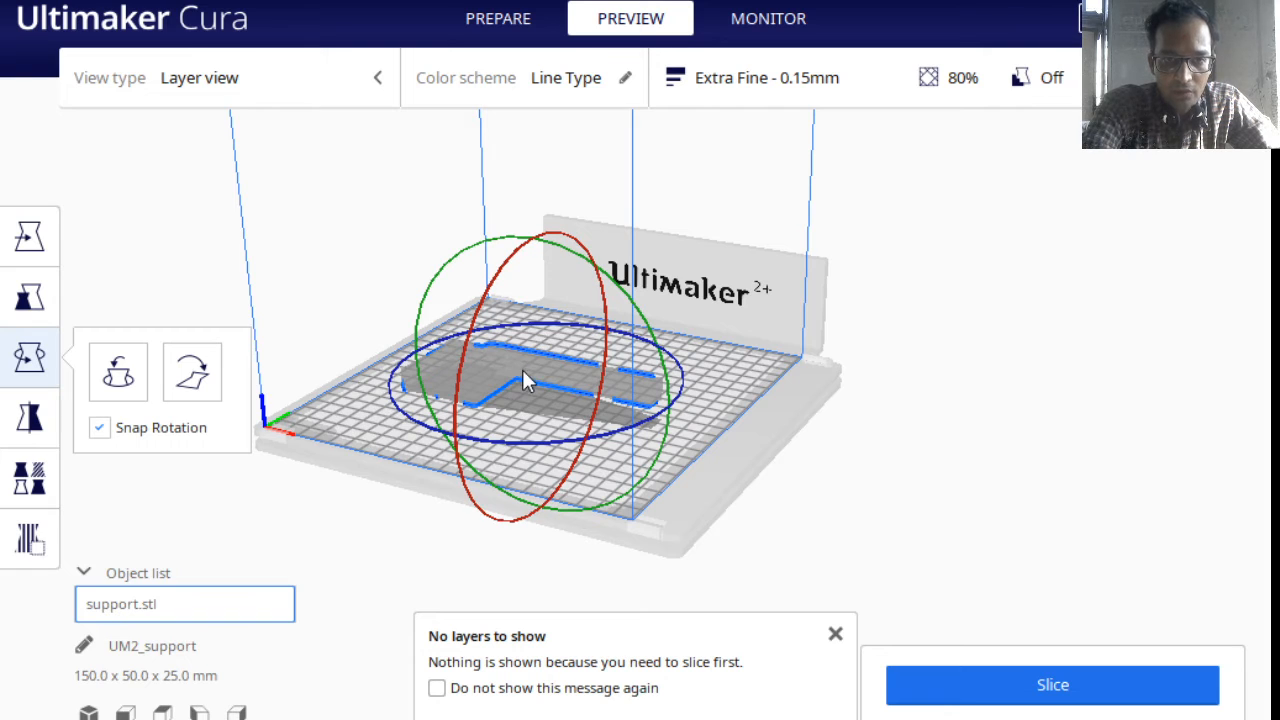
click(837, 634)
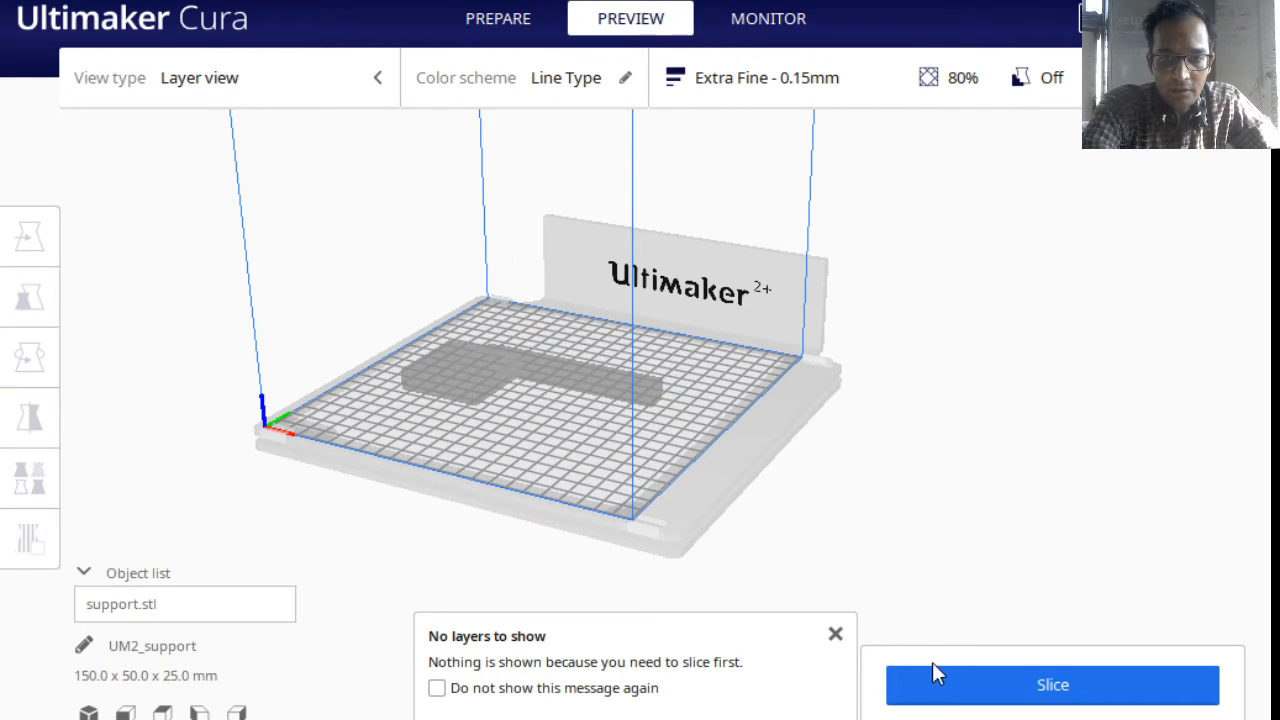
click(836, 636)
click(945, 680)
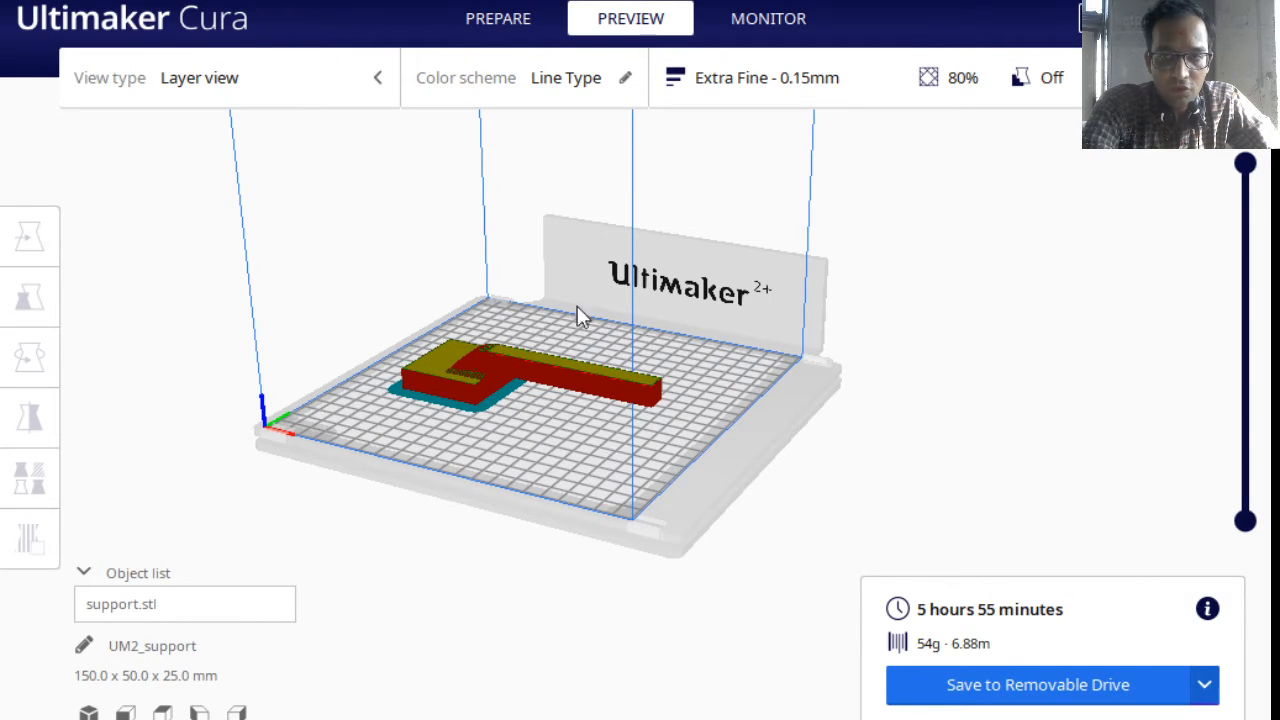
Enable Generate Support in the print settings and keep Support Placement set to Everywhere.
click(866, 92)
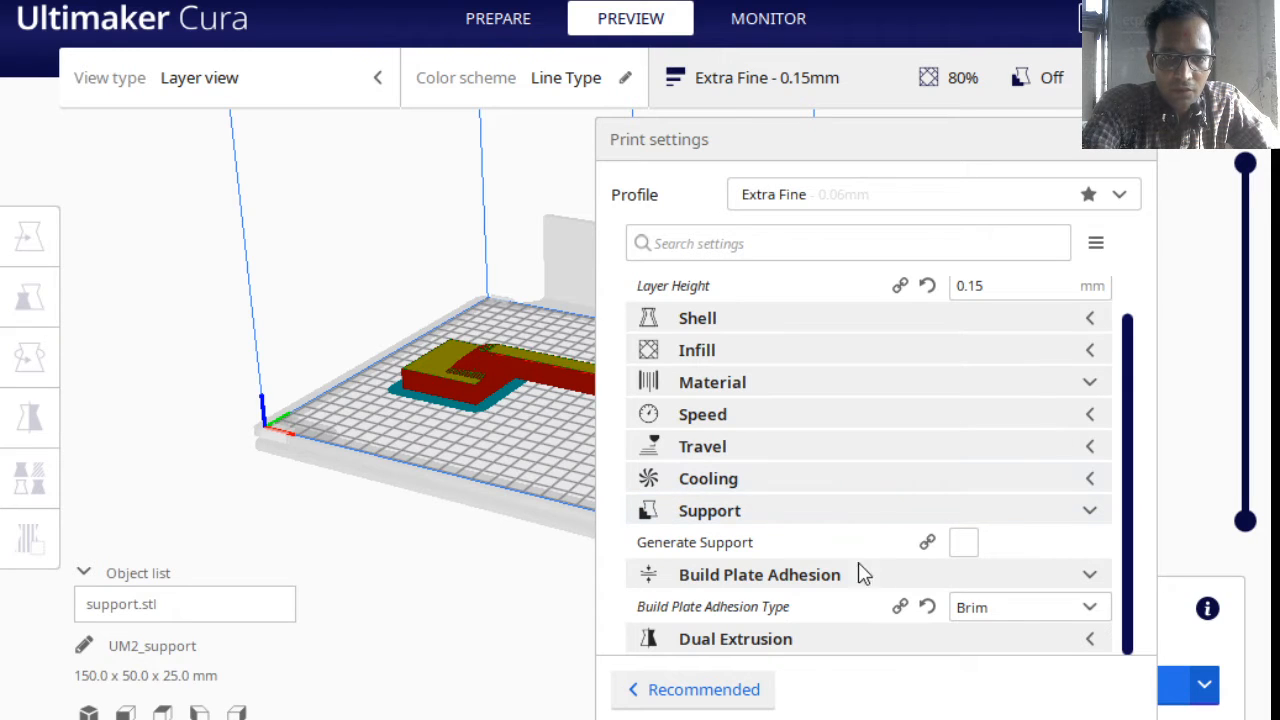
click(963, 547)
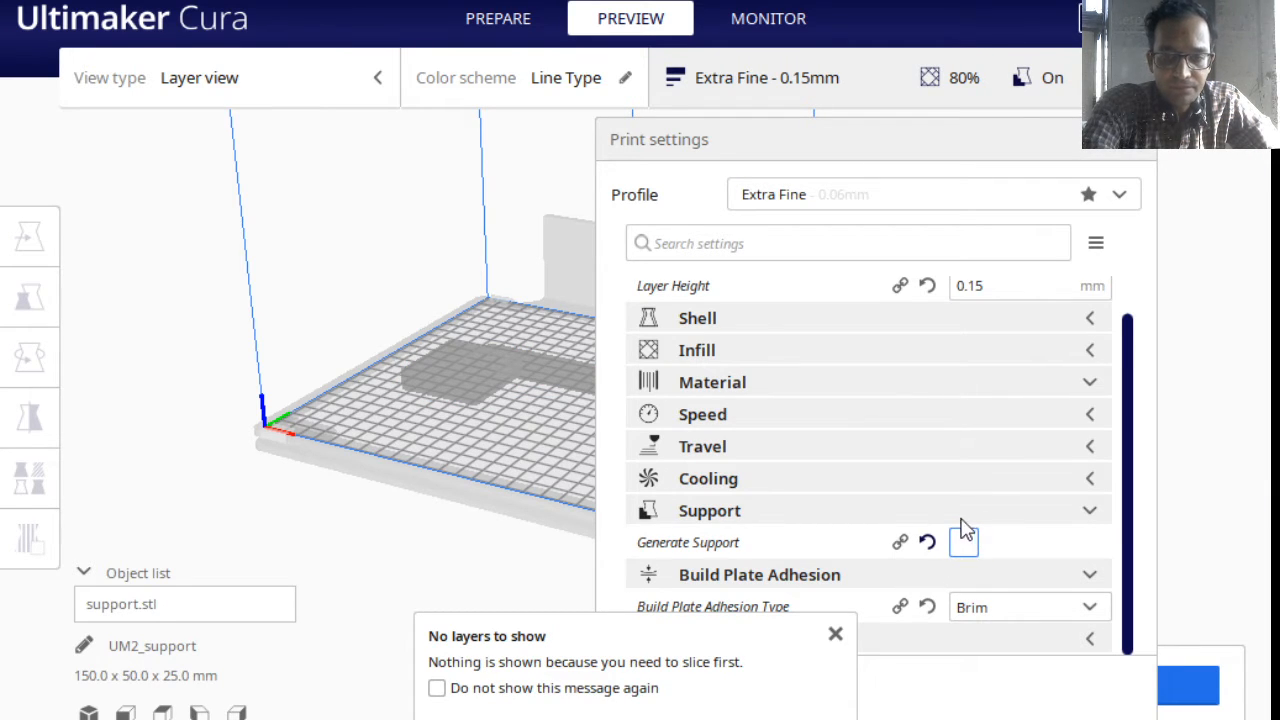
click(963, 545)
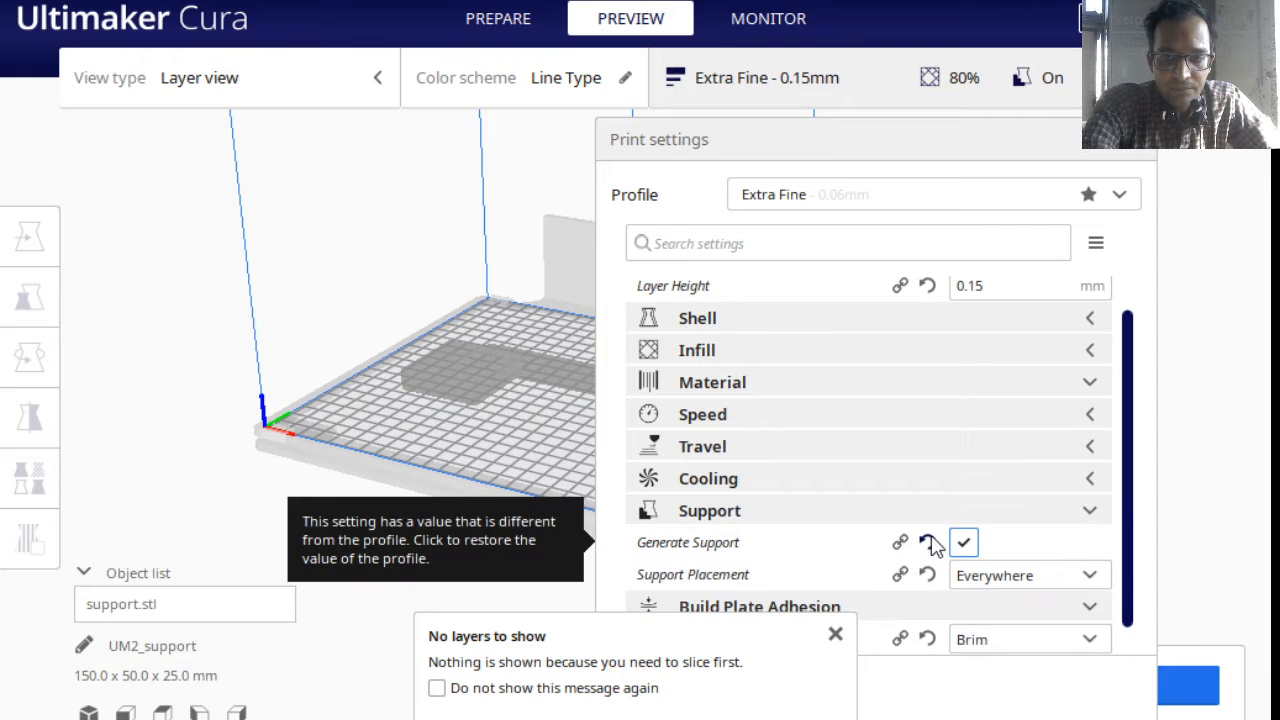
click(836, 636)
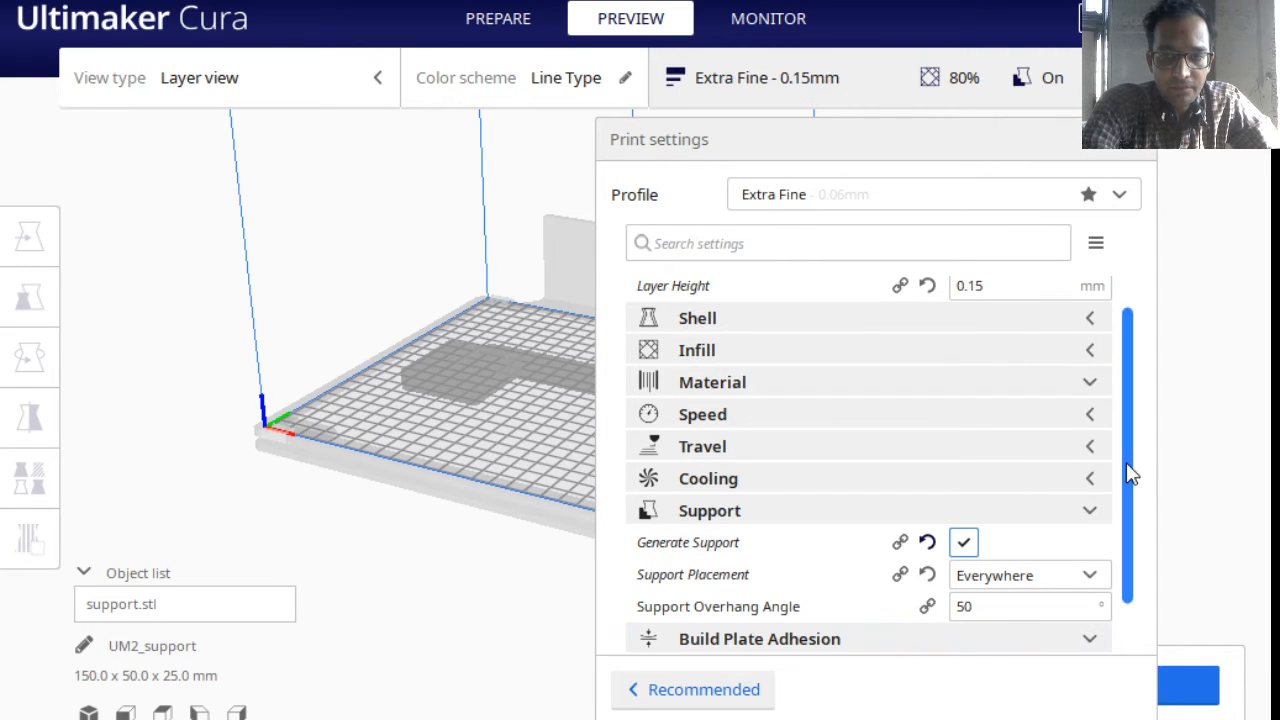
drag(1123, 480, 1128, 540)
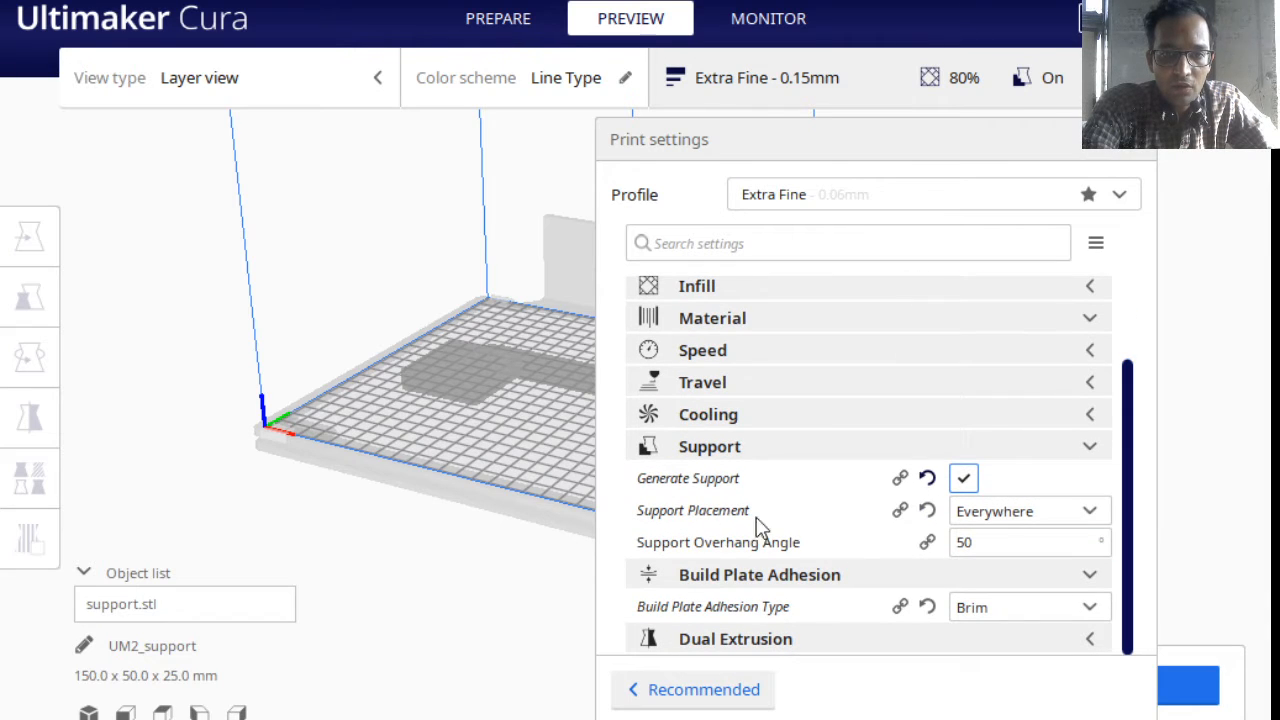
mouse_move(915, 510)
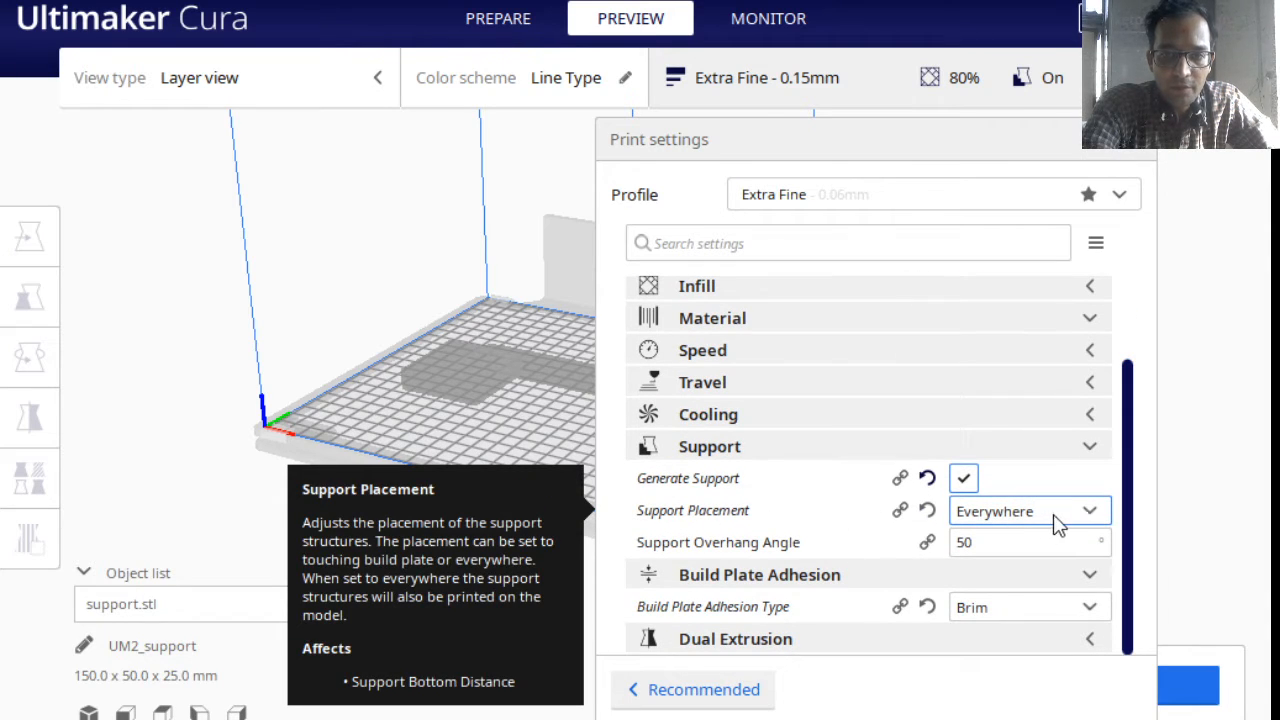
click(1092, 513)
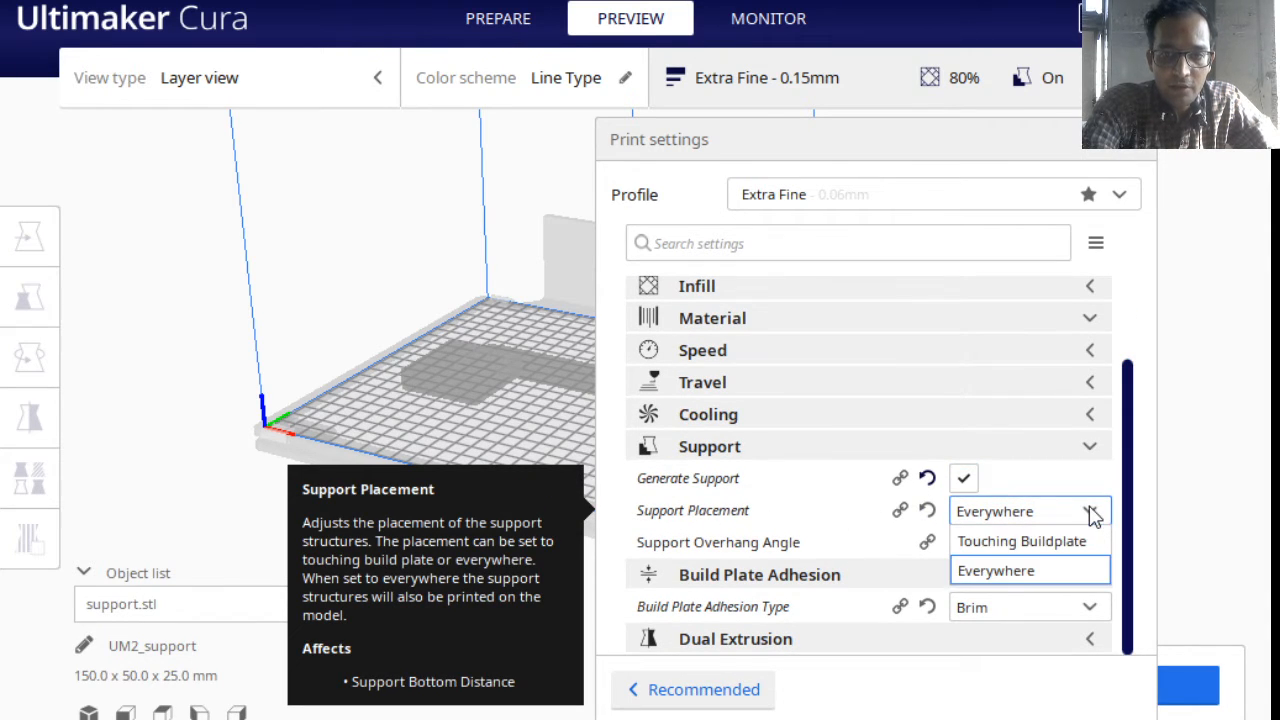
click(1022, 516)
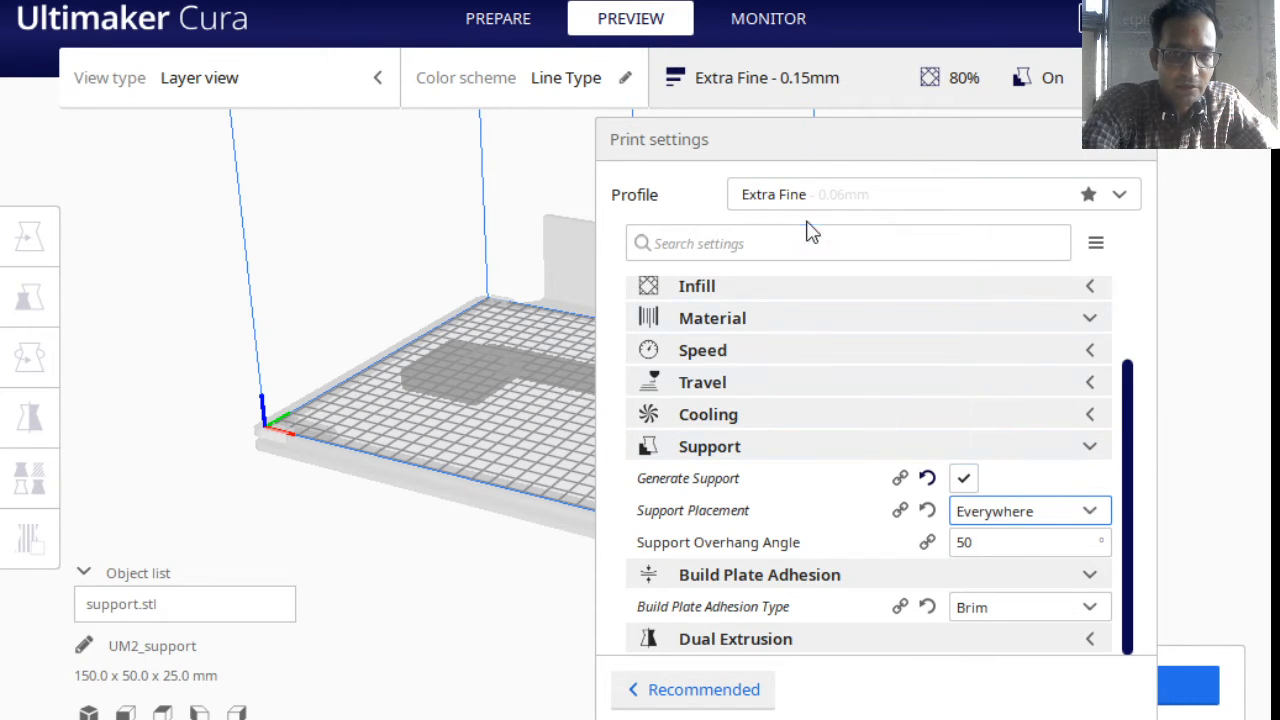
Slice the flat-lying model with the support settings applied.
click(815, 95)
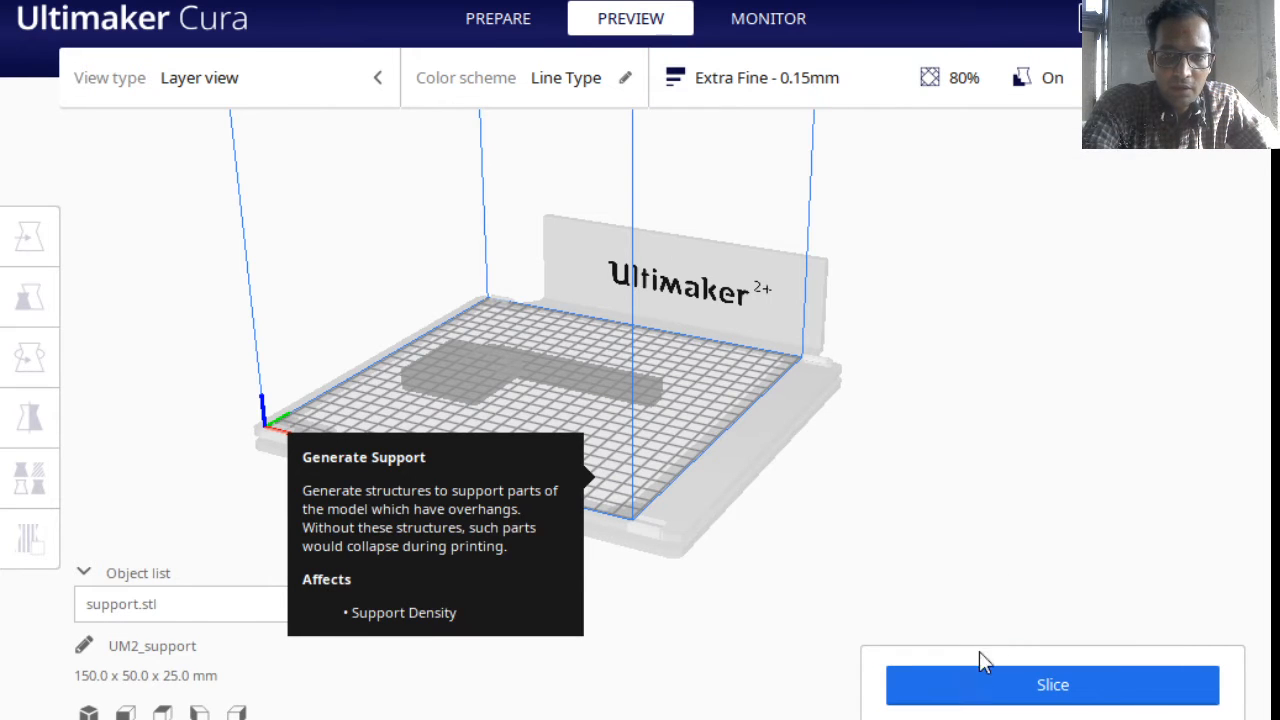
click(980, 686)
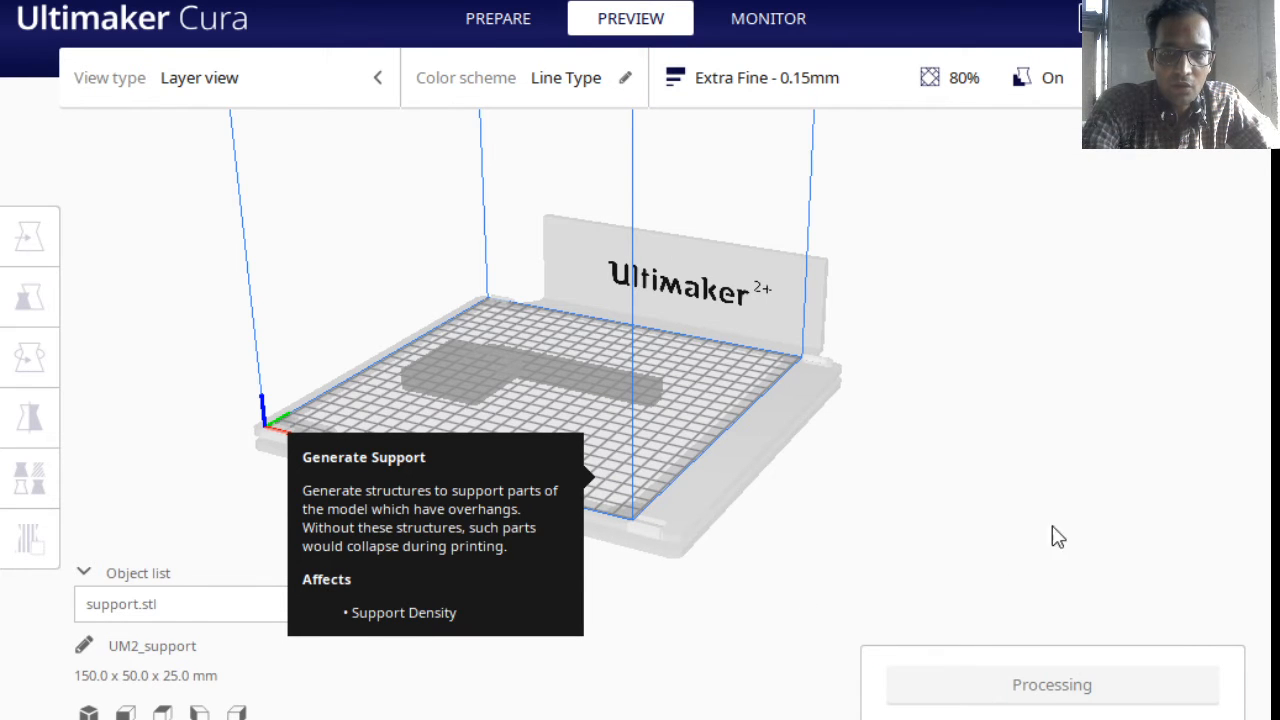
click(848, 100)
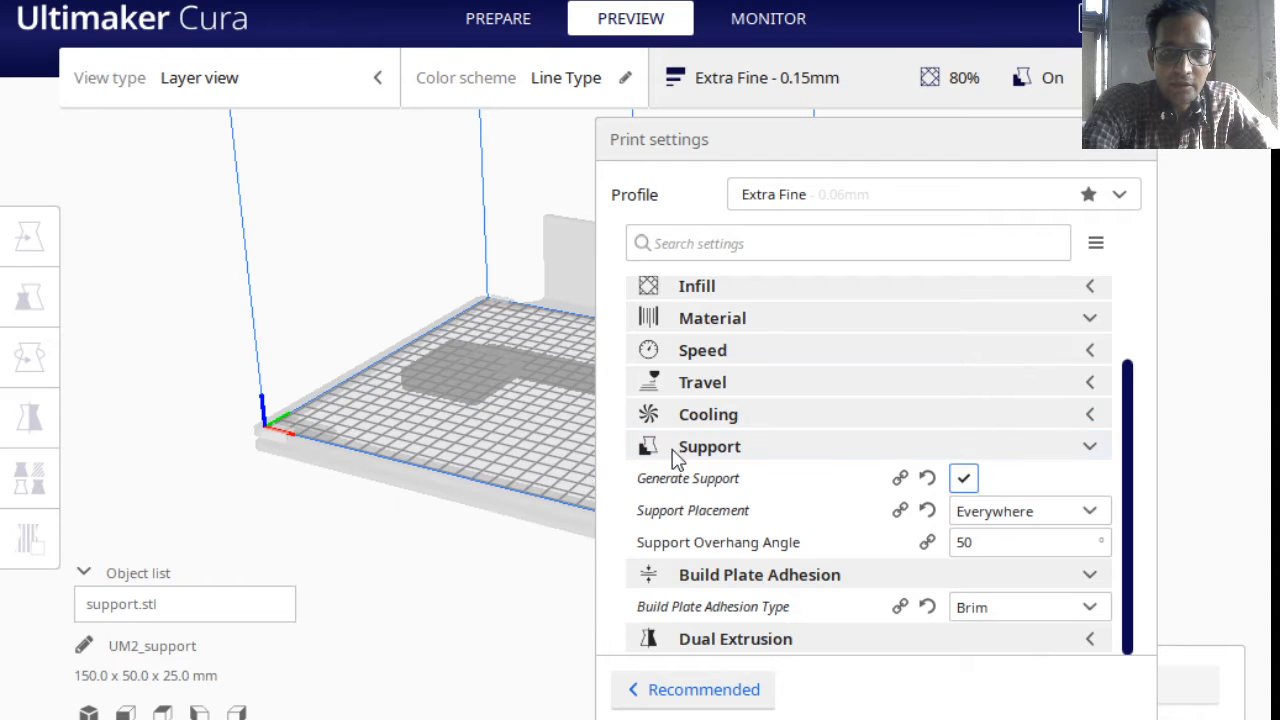
click(805, 86)
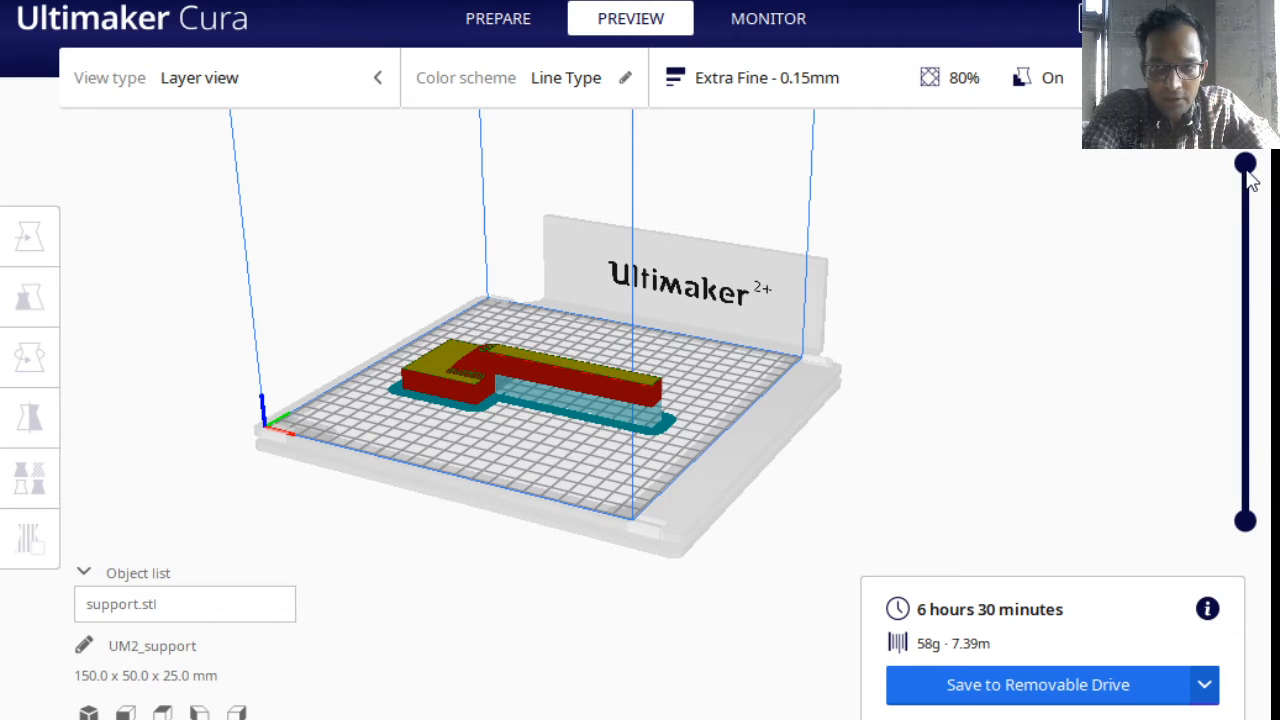
Examine the supports under the model's raised arm layer by layer, down to layer 1 and, from the side, to layer 81.
drag(1248, 218, 1241, 535)
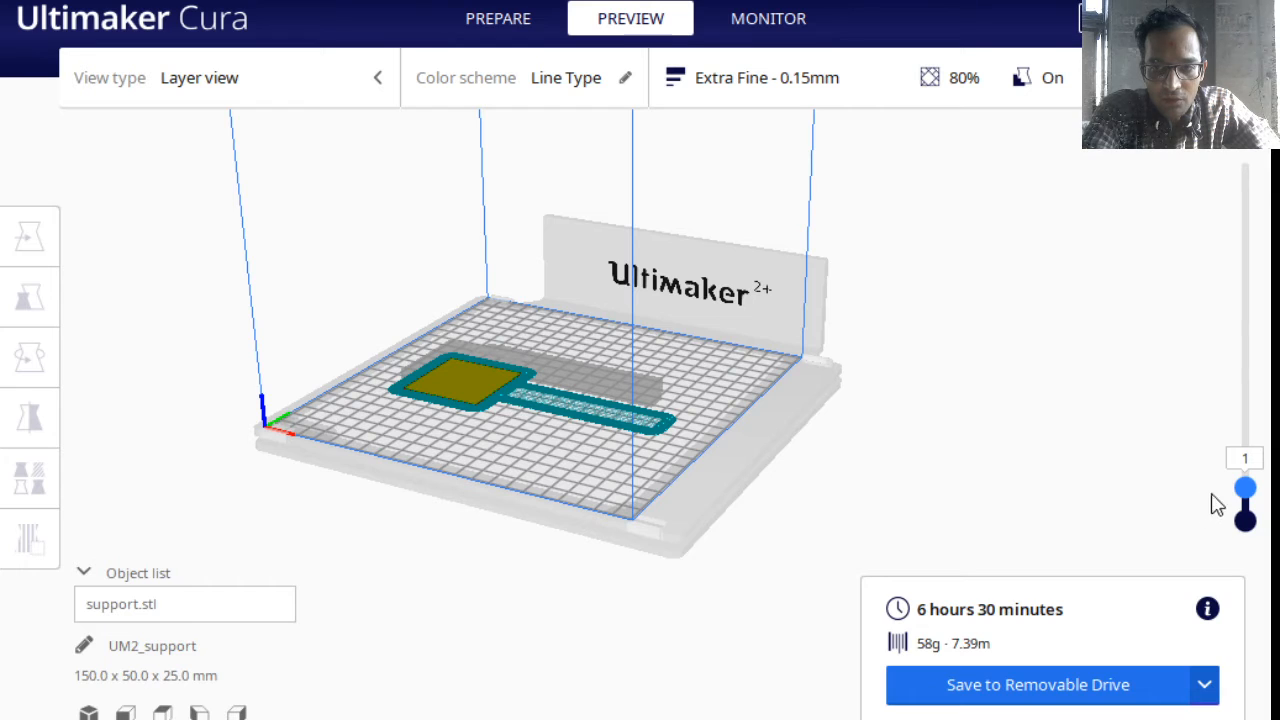
drag(1252, 496, 1266, 125)
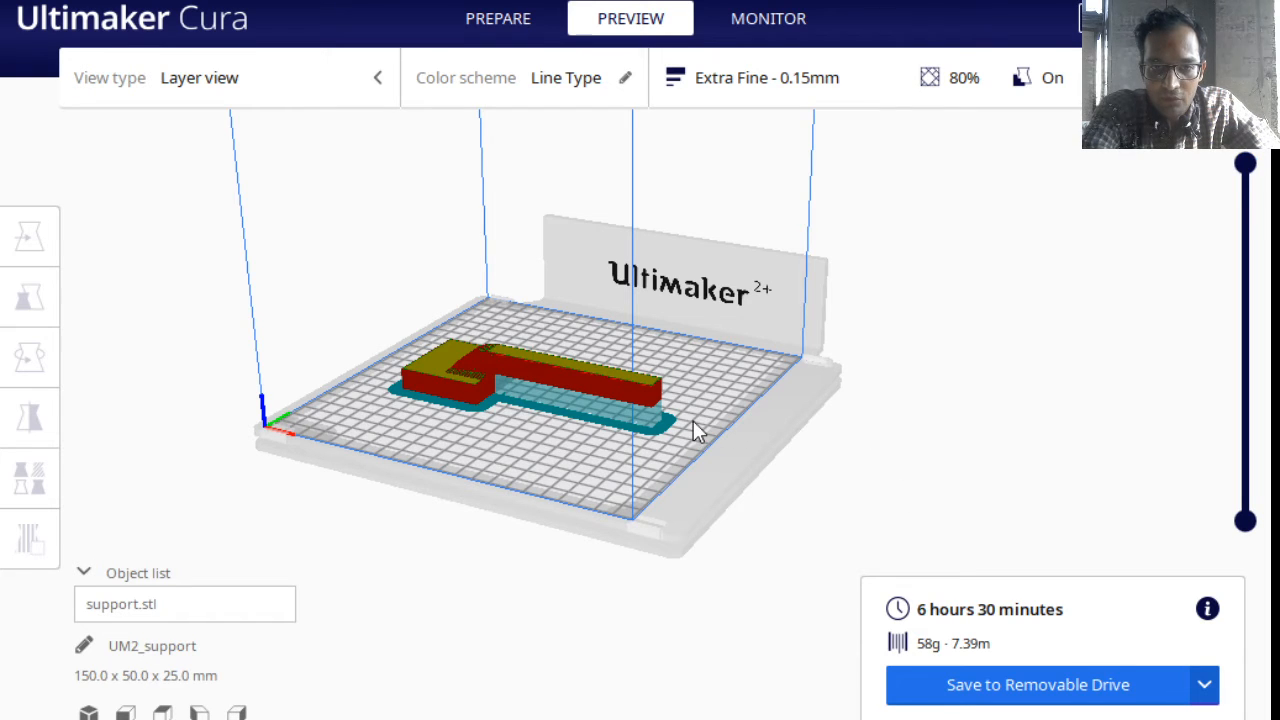
right_drag(703, 423, 760, 367)
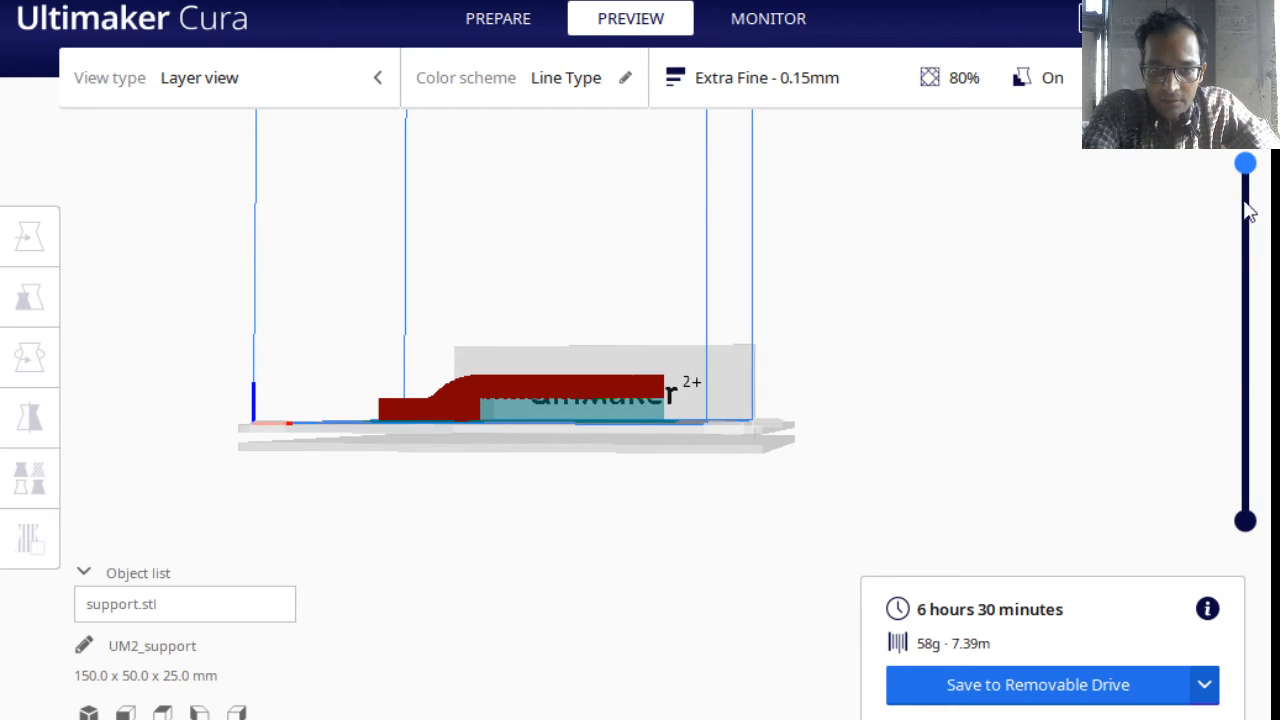
drag(1248, 210, 1222, 339)
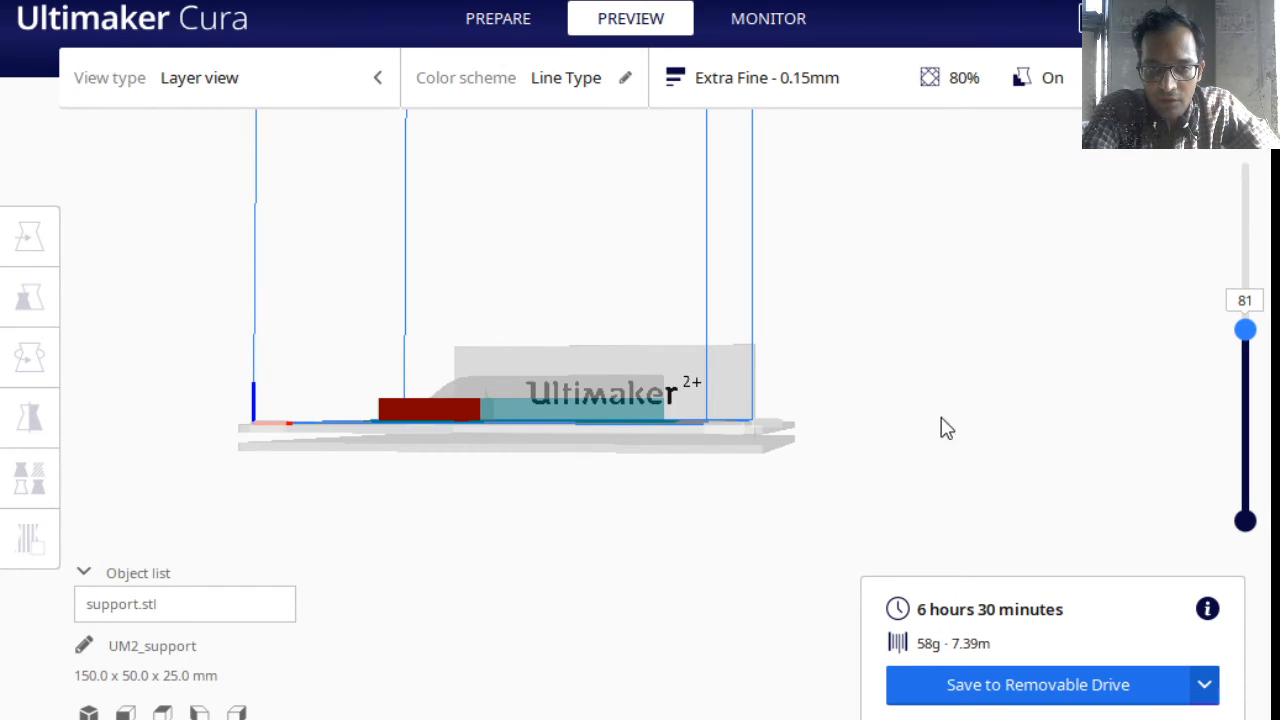
drag(1249, 355, 1265, 150)
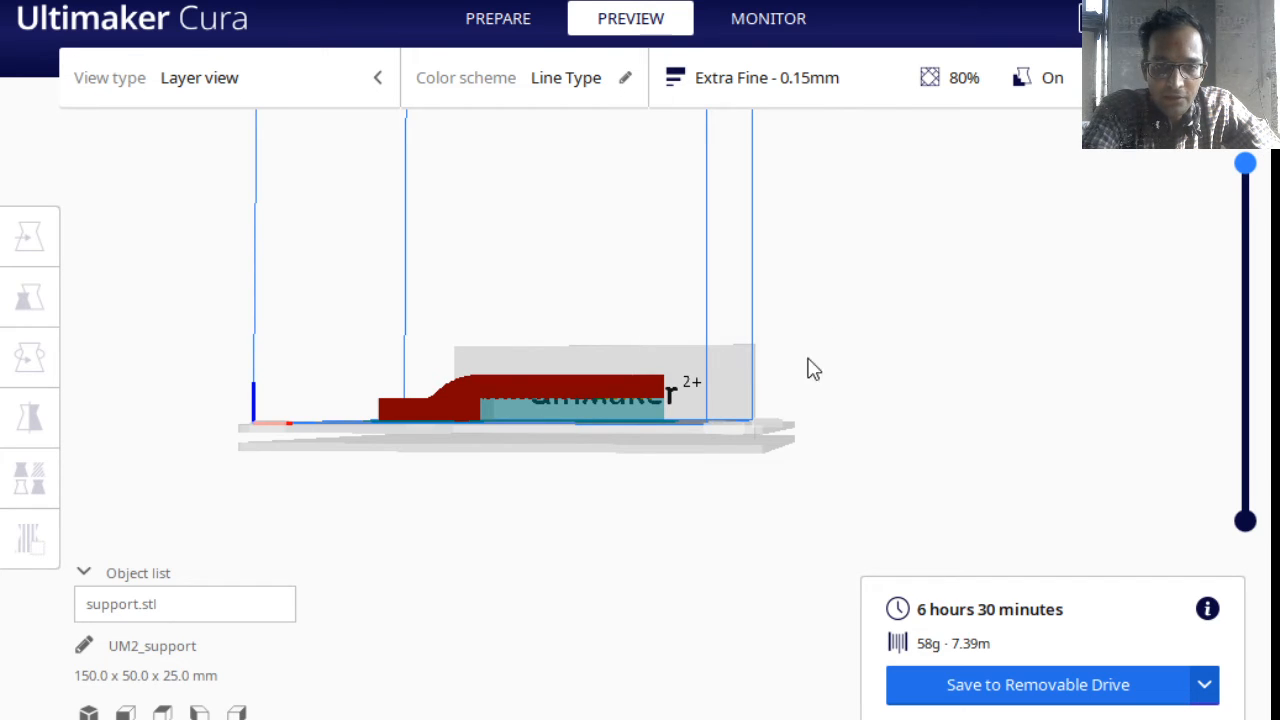
right_drag(826, 336, 599, 397)
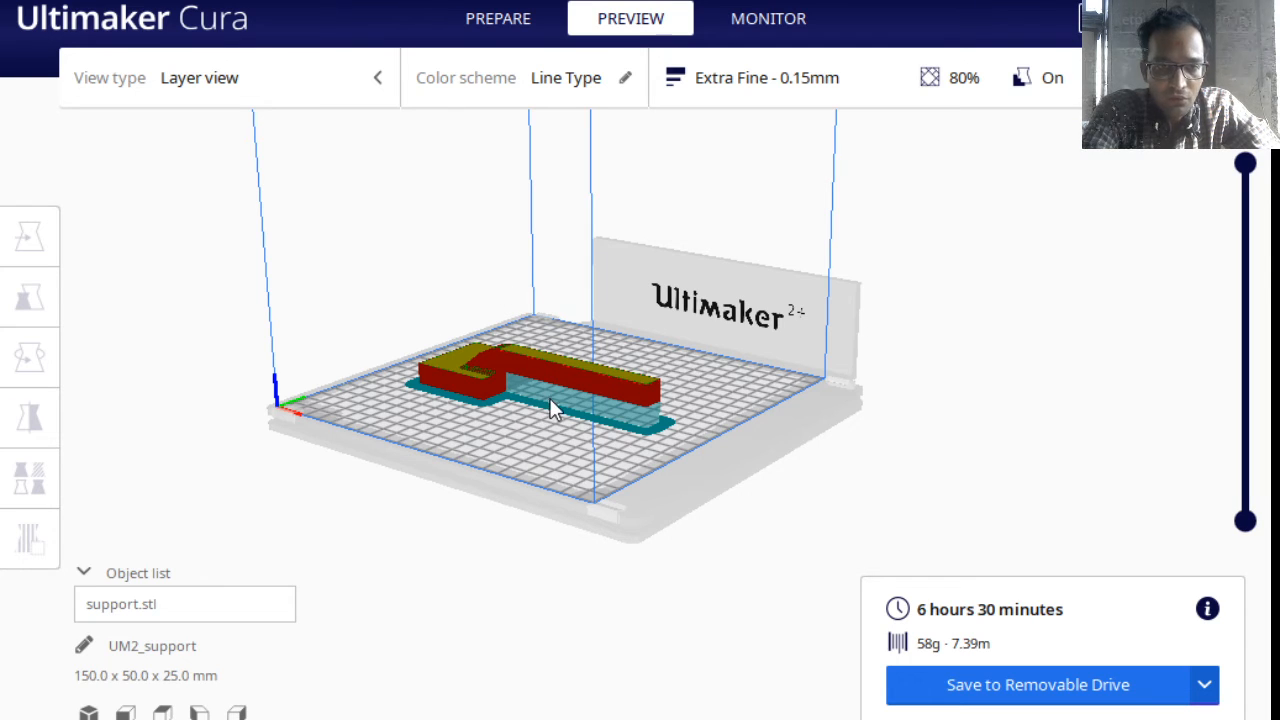
Rotate the model about its red axis so it stands on its long side, and lay that face flat on the plate.
click(490, 375)
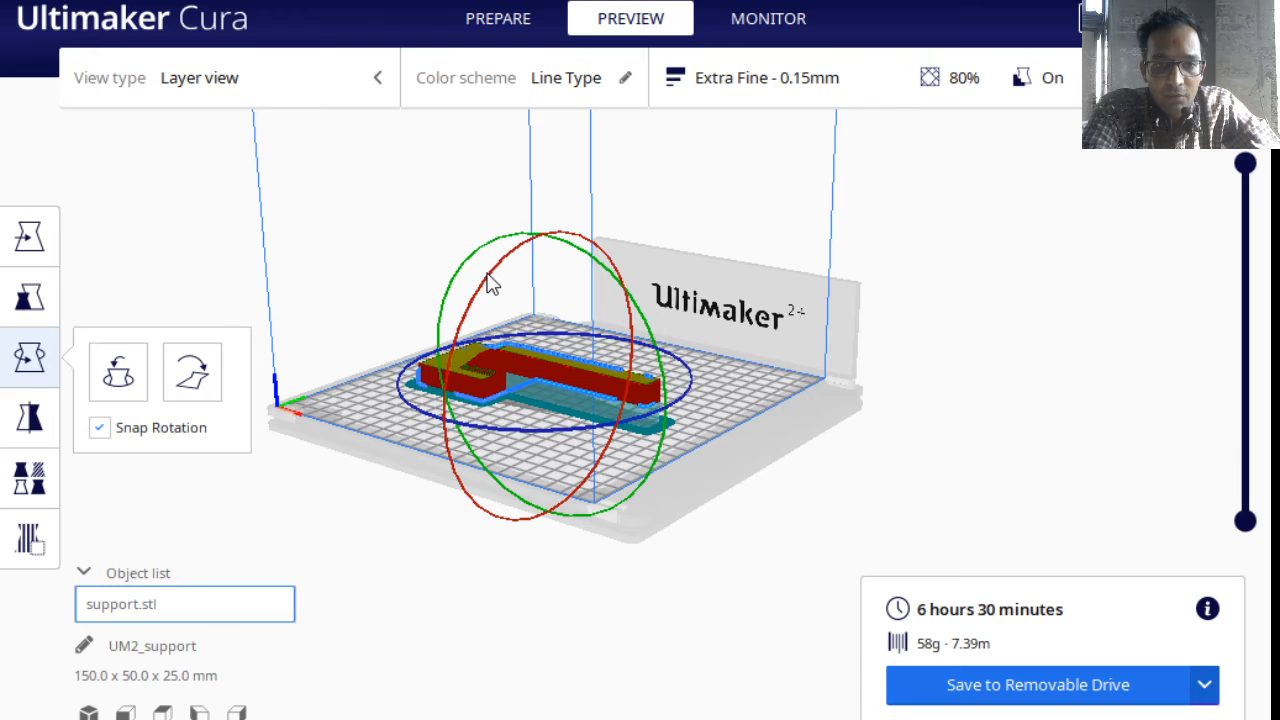
drag(490, 285, 570, 493)
click(213, 358)
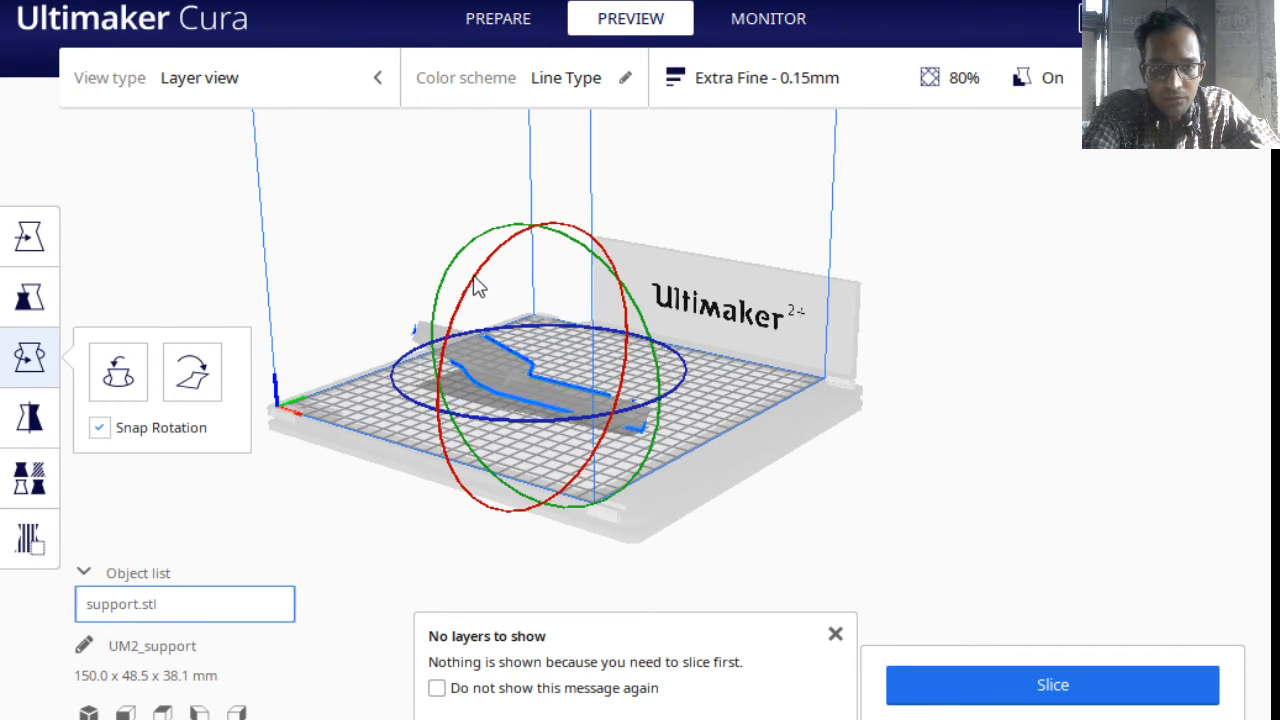
drag(475, 280, 563, 223)
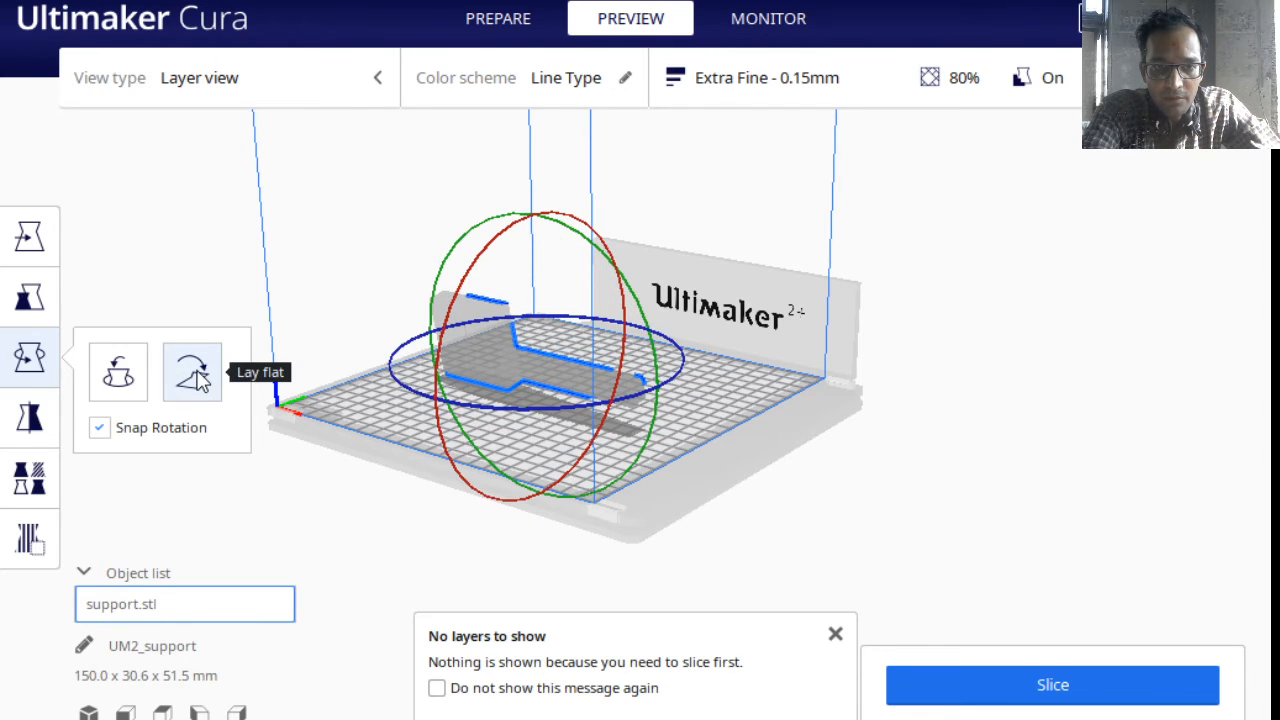
click(197, 377)
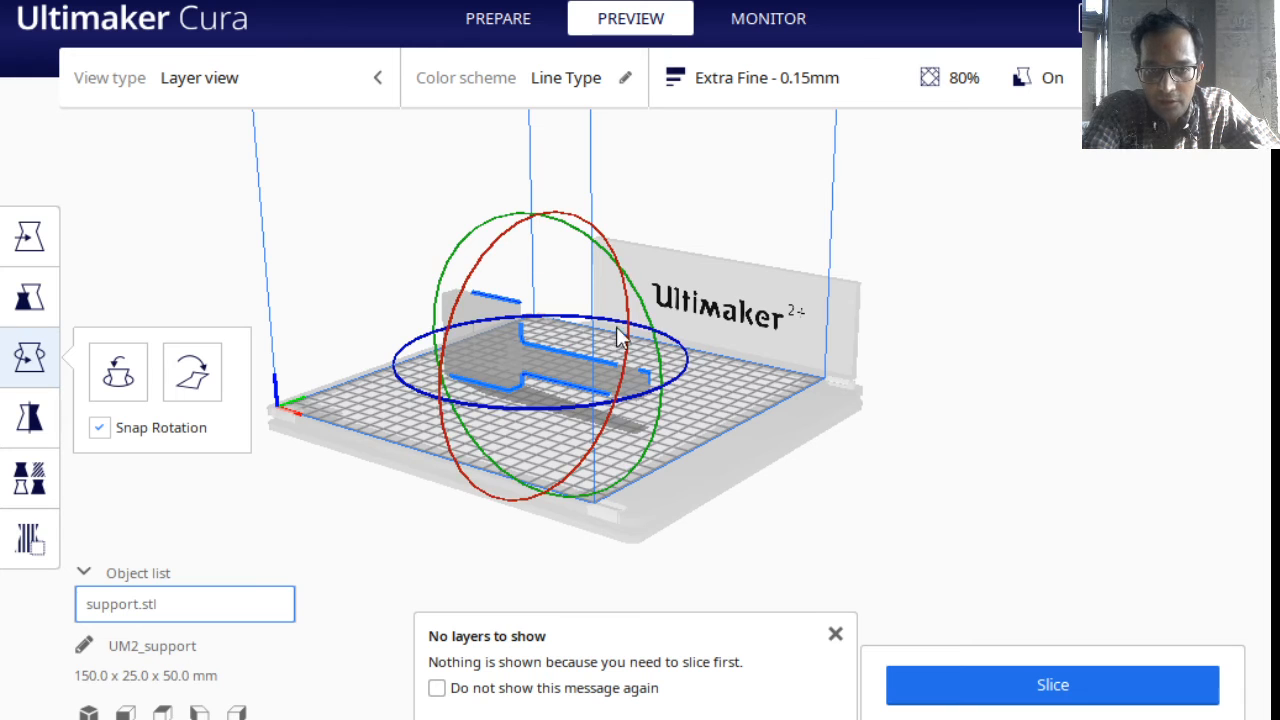
Slice the upright model with Generate Support enabled and check its support settings.
click(838, 630)
click(963, 700)
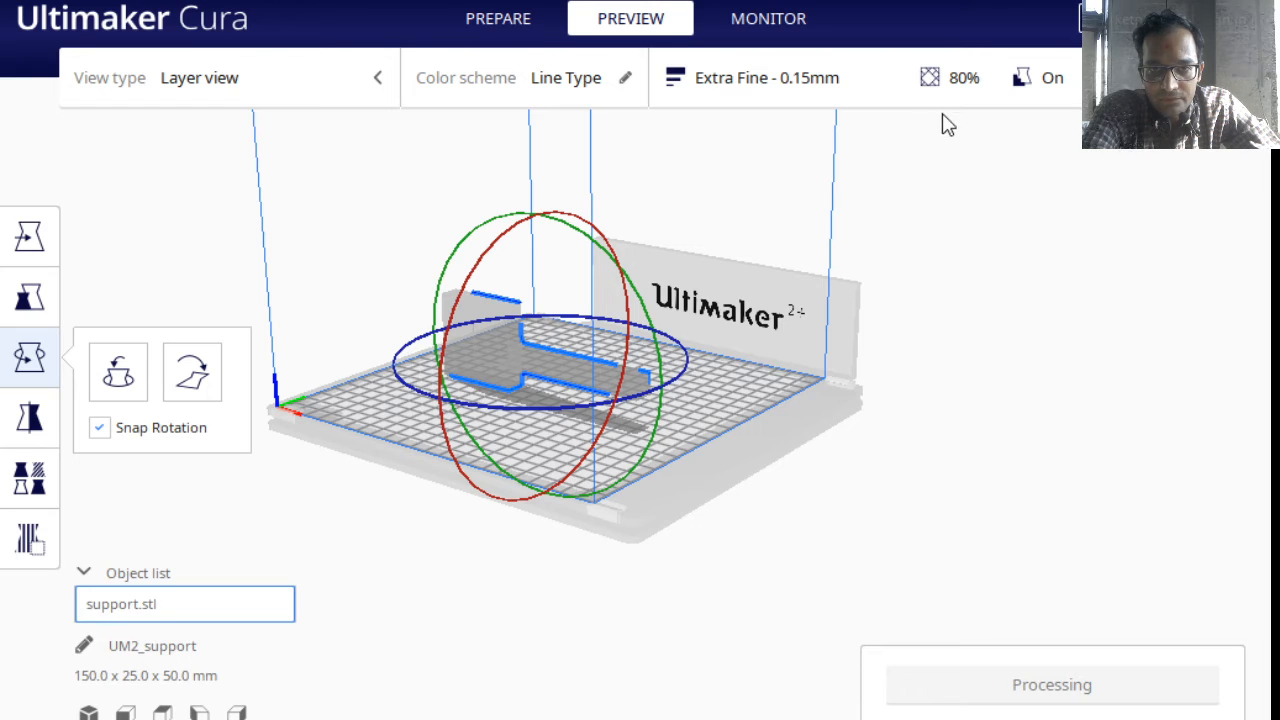
click(930, 88)
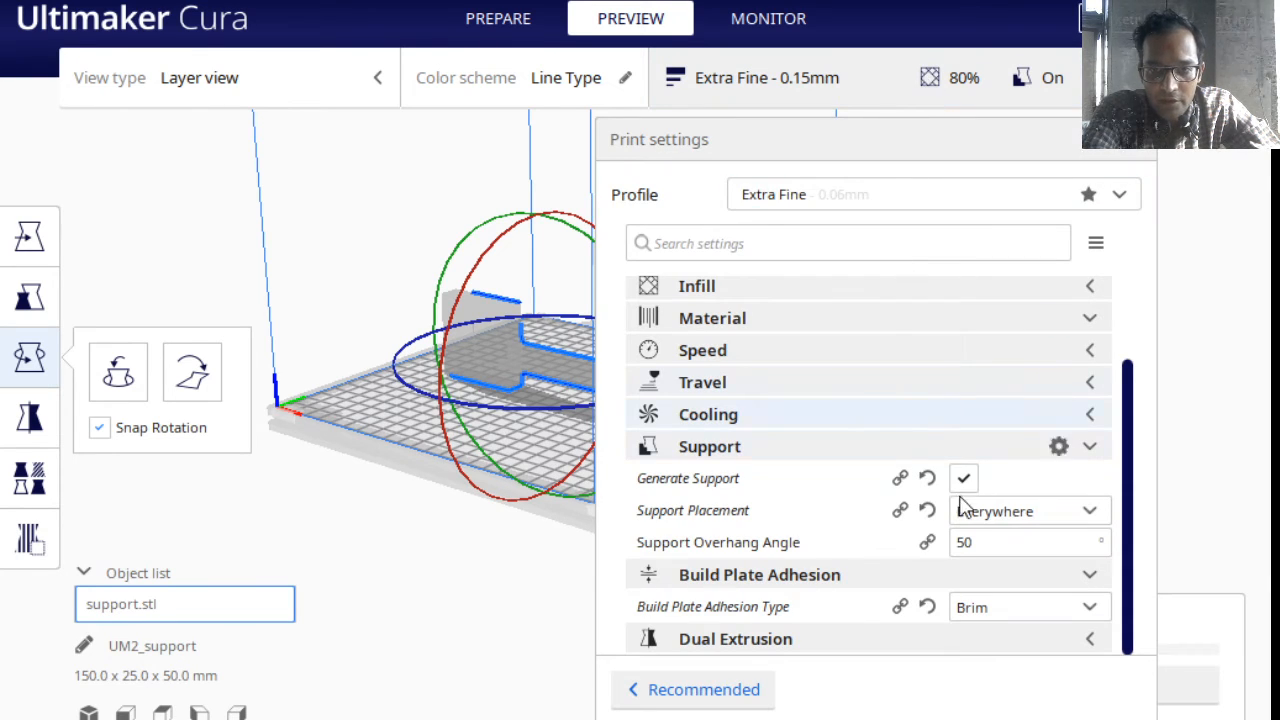
click(845, 85)
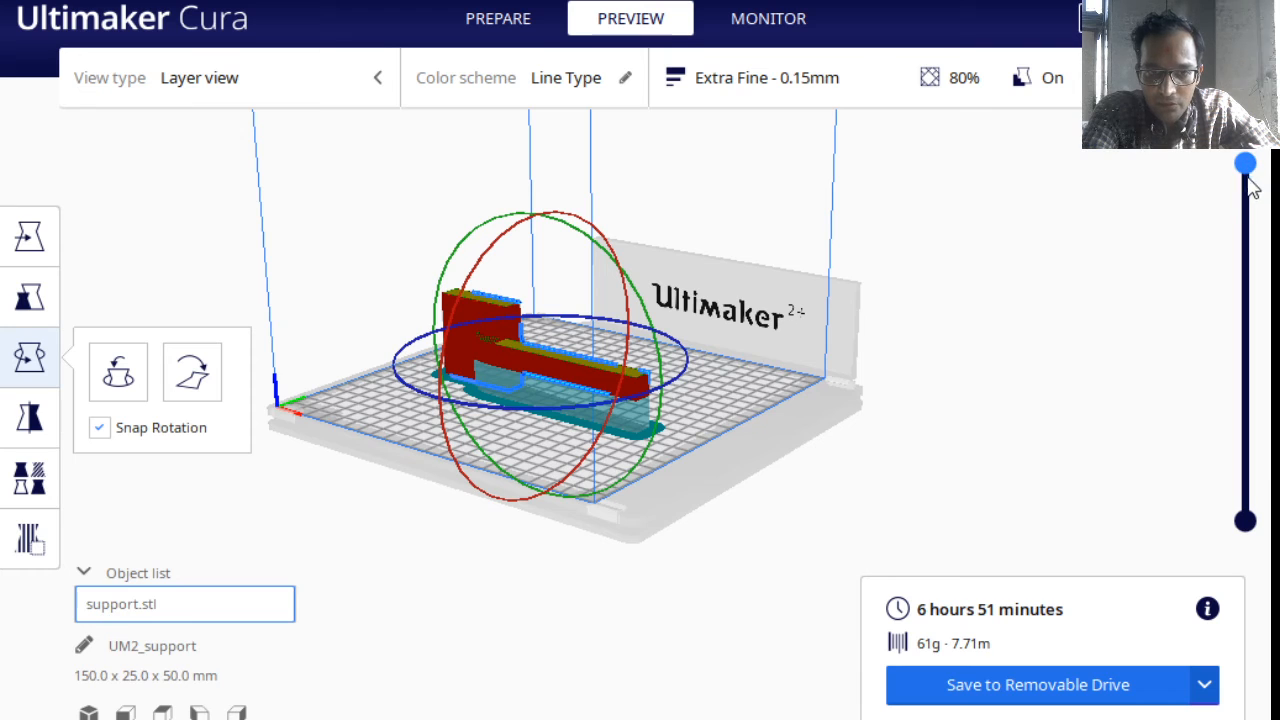
Examine the upright model's supports in the layer preview, going down to layer 137 and back to the full height.
drag(1252, 193, 1265, 363)
mouse_move(945, 405)
right_down()
mouse_move(1057, 323)
mouse_move(1020, 332)
mouse_move(950, 385)
right_up()
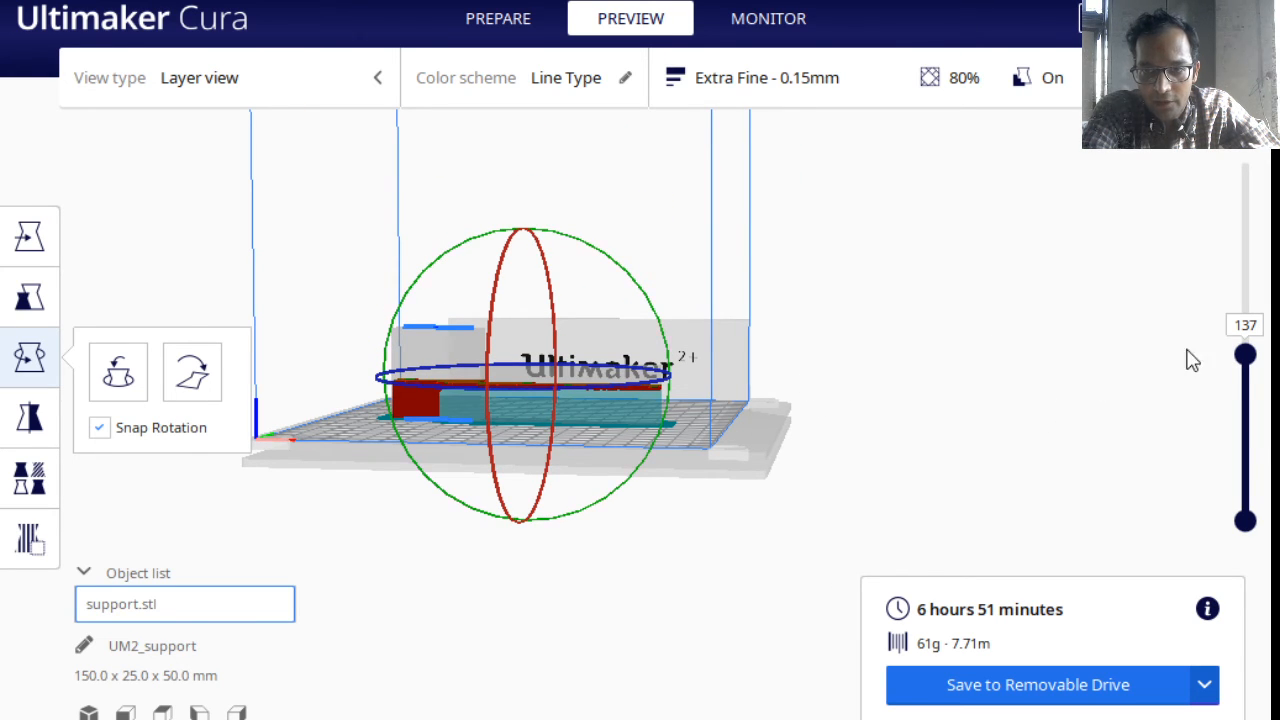
drag(1245, 355, 1245, 162)
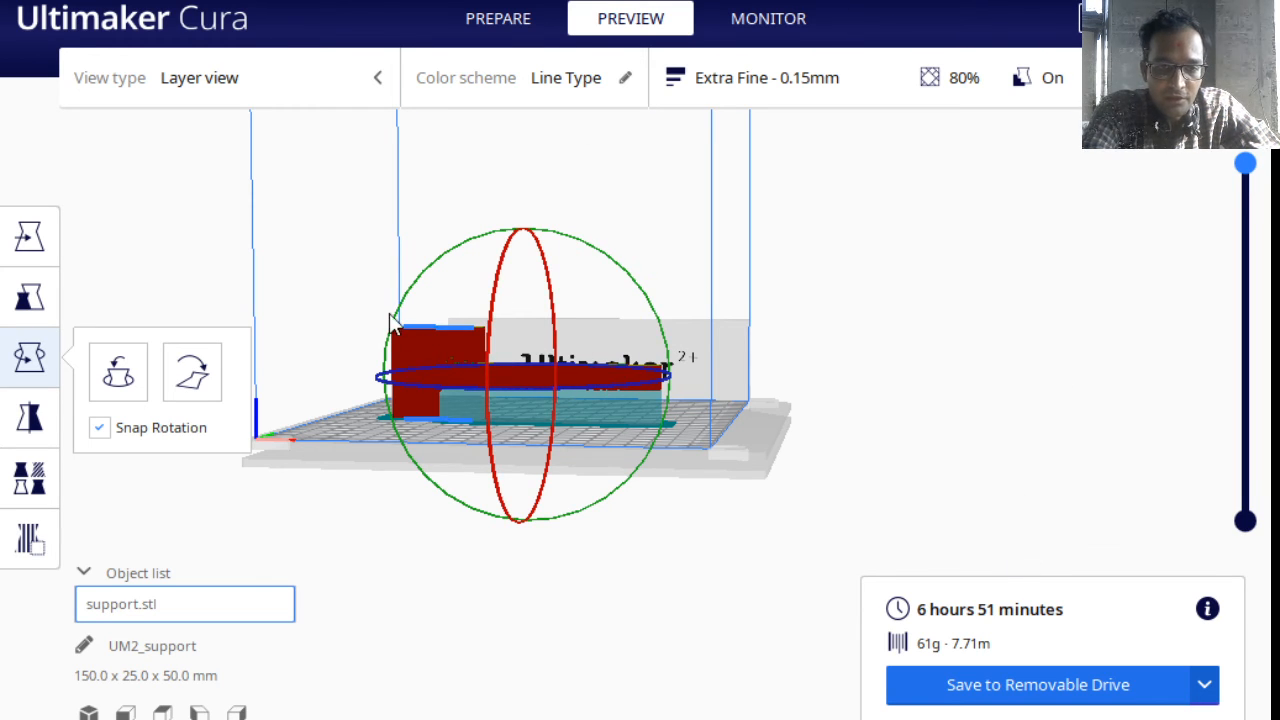
right_drag(737, 343, 746, 398)
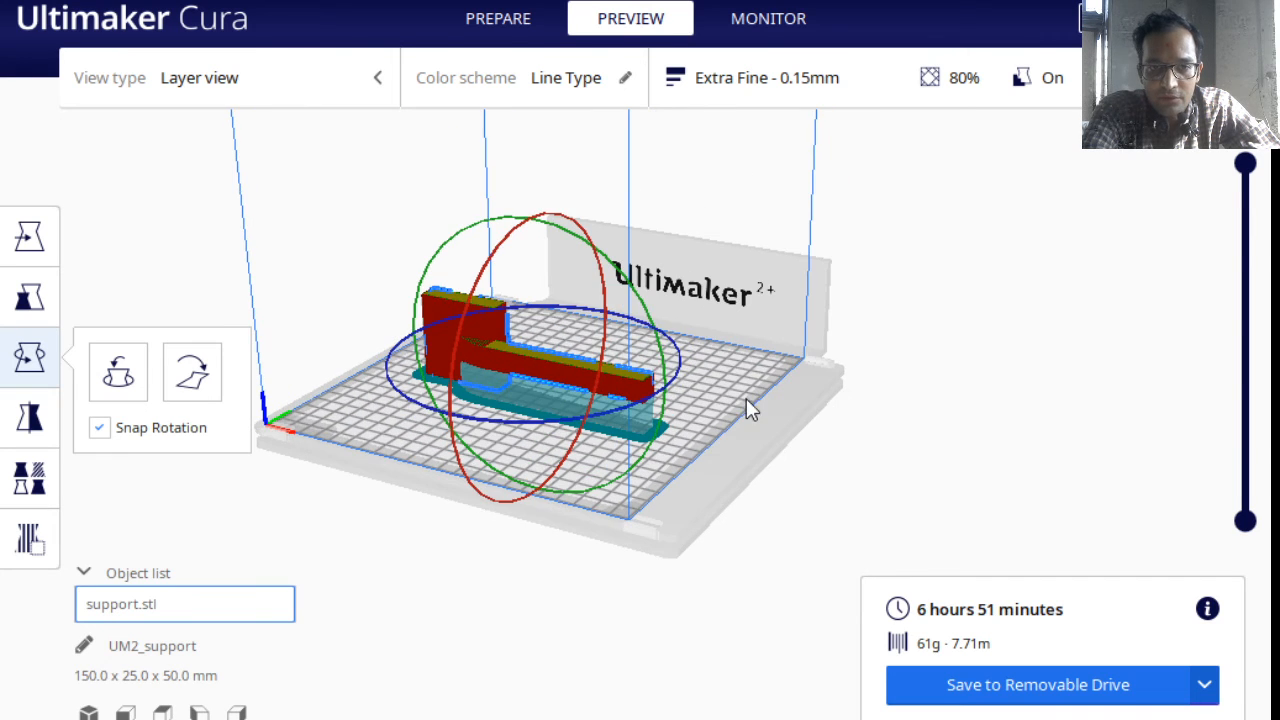
right_drag(660, 398, 517, 409)
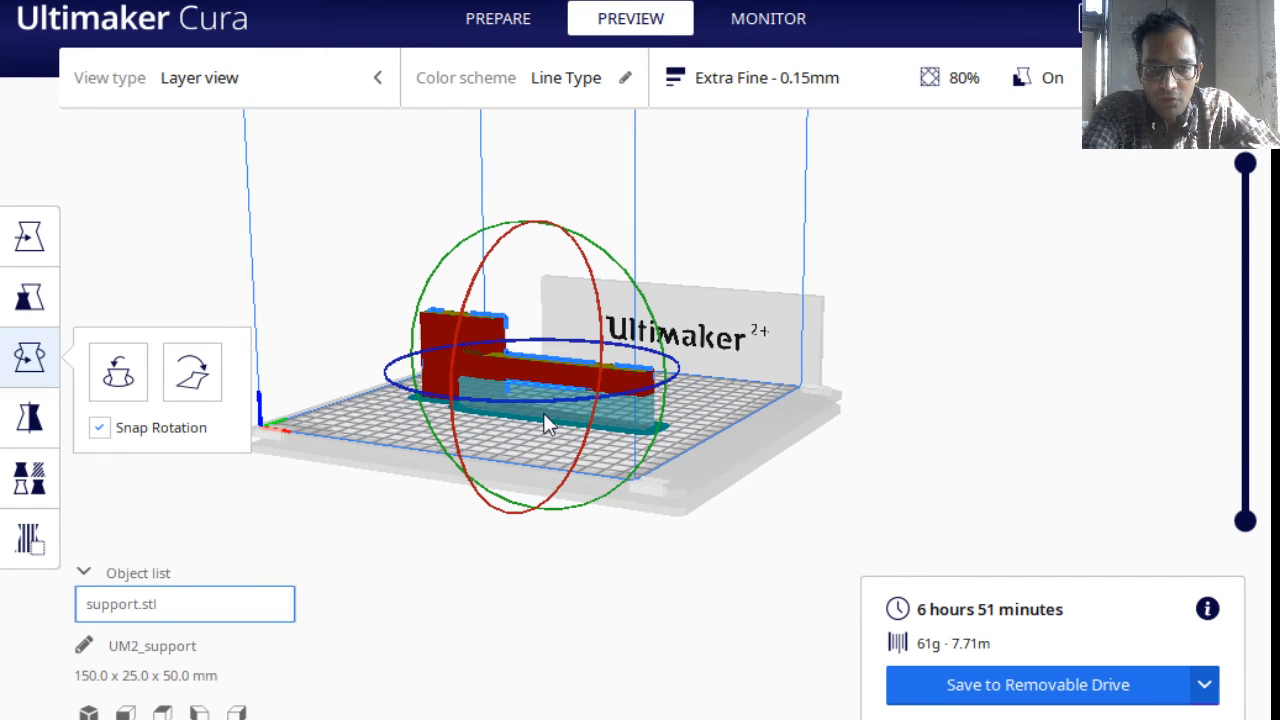